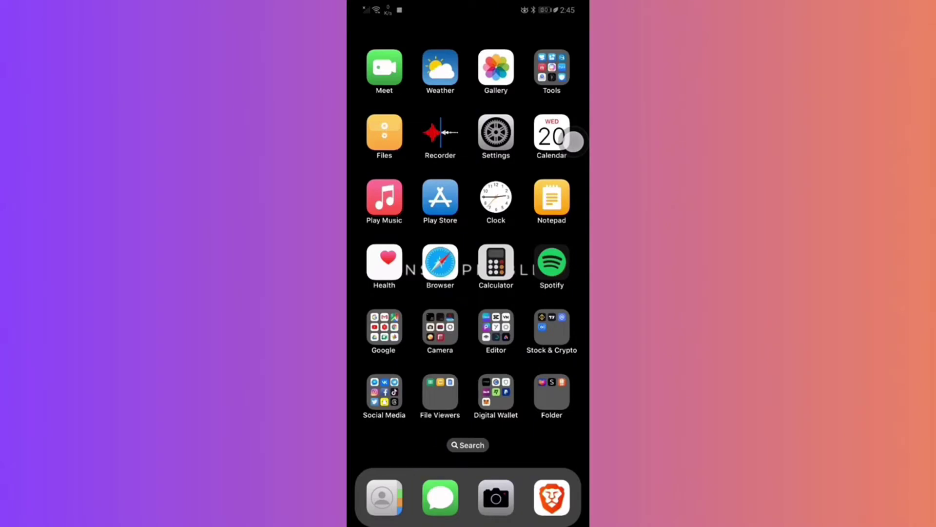
Open the Social Media folder on the home screen to reveal Telegram.
click(384, 395)
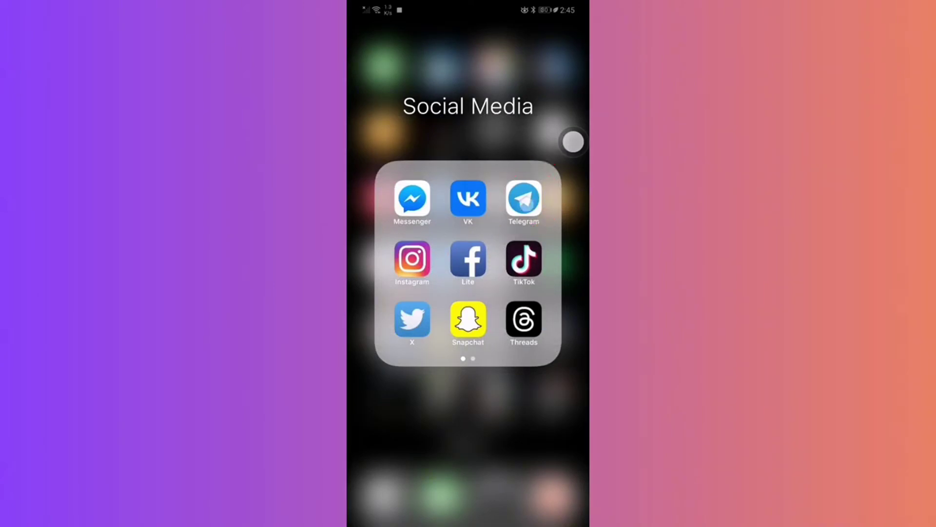
Launch Telegram, open the chat with the SpongeBob GIF, and show the GIF's message options.
click(524, 199)
click(549, 208)
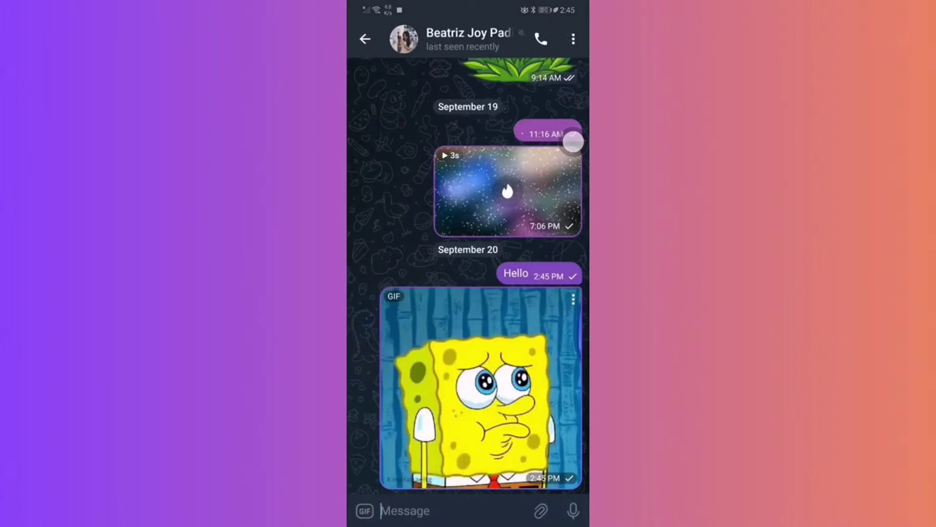
click(555, 134)
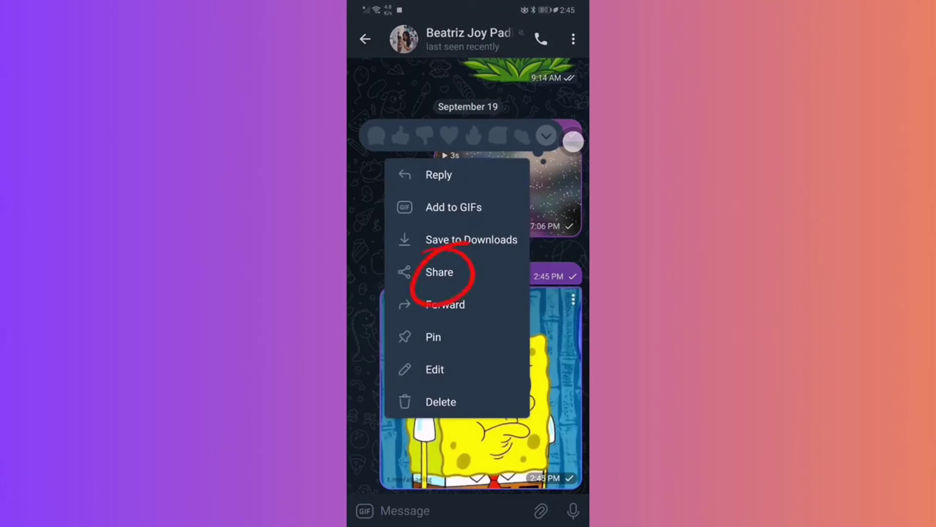
Share the SpongeBob GIF to WhatsApp and pick the frequently contacted person as recipient.
click(440, 272)
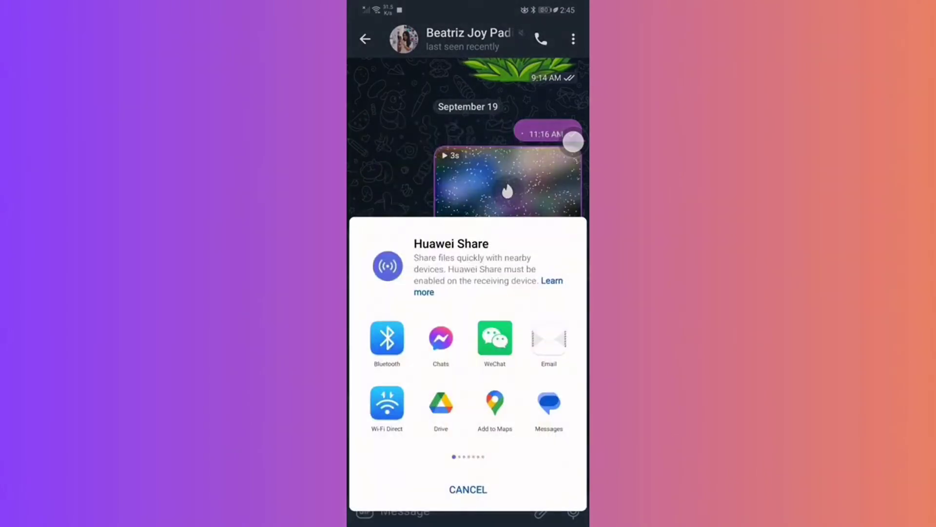
drag(541, 373, 388, 373)
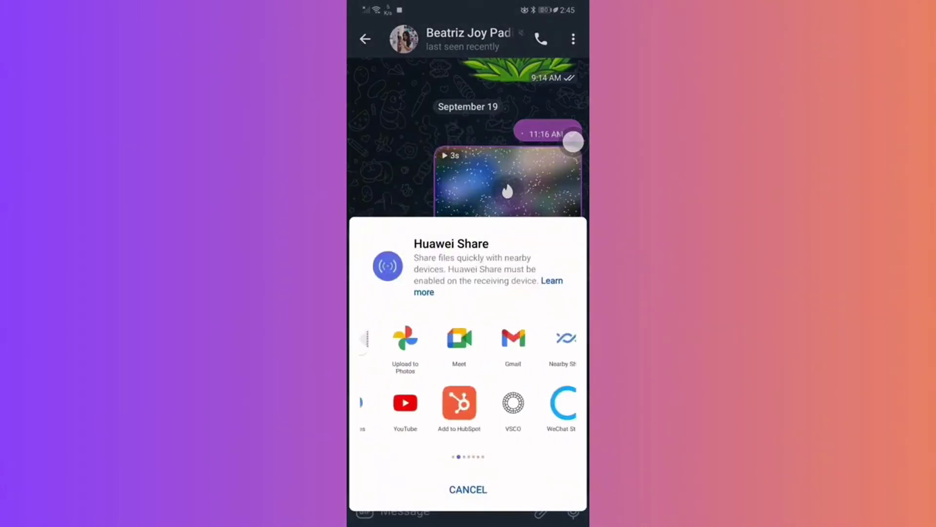
drag(541, 373, 388, 373)
drag(541, 374, 388, 373)
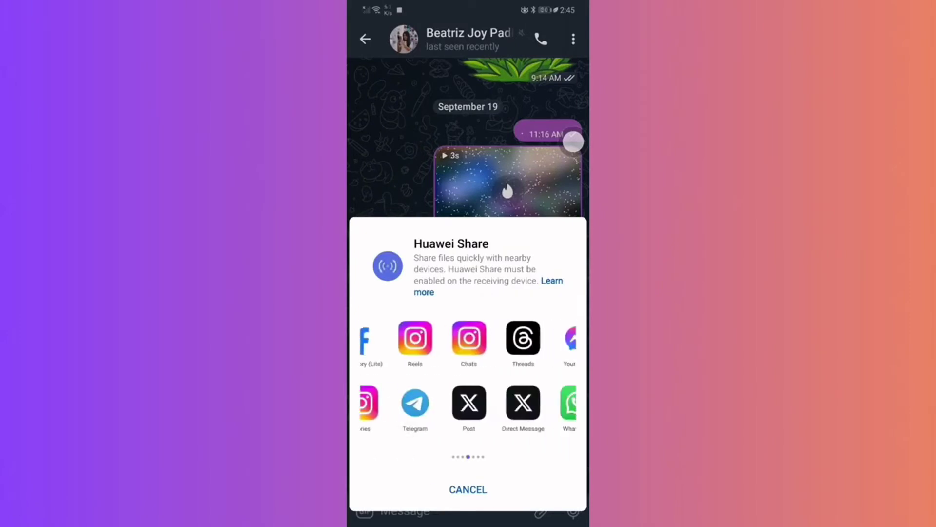
mouse_move(541, 374)
mouse_down()
mouse_move(387, 373)
mouse_move(541, 373)
mouse_up()
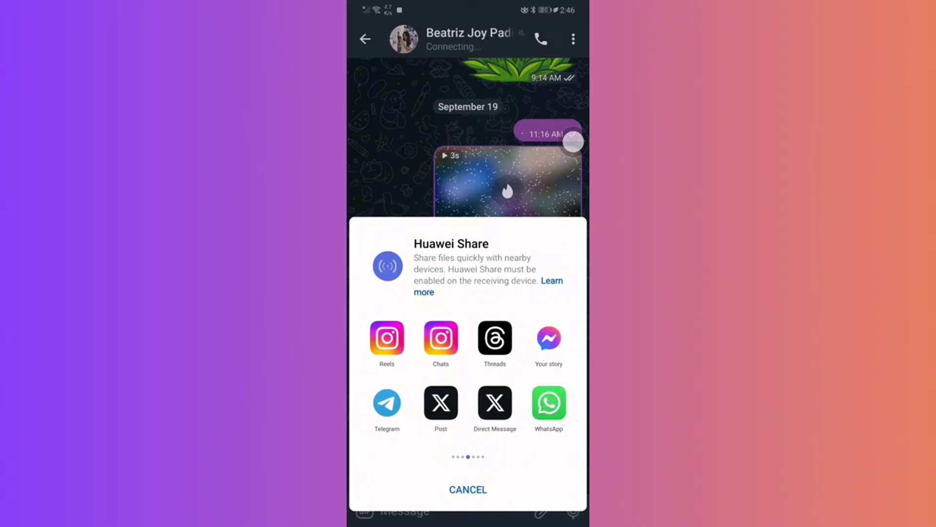
click(550, 403)
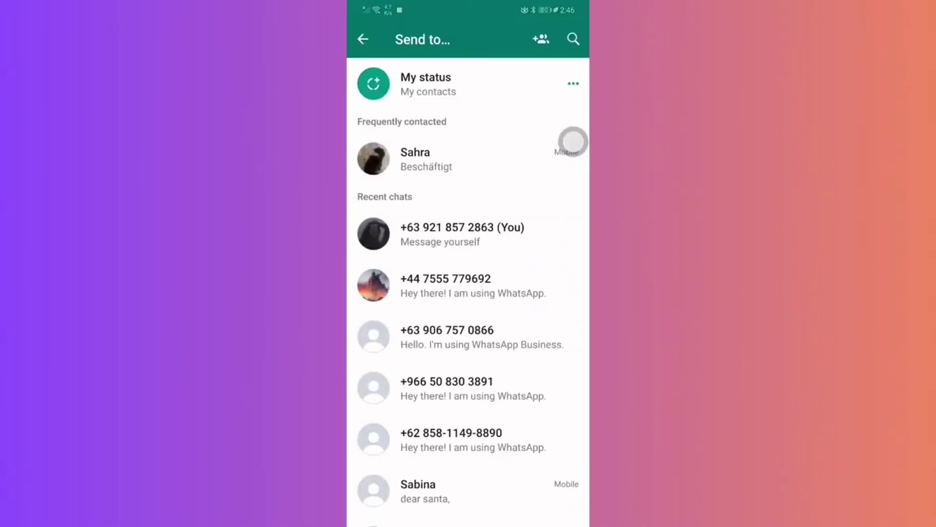
scroll(468, 293, down, 10)
scroll(468, 292, down, 5)
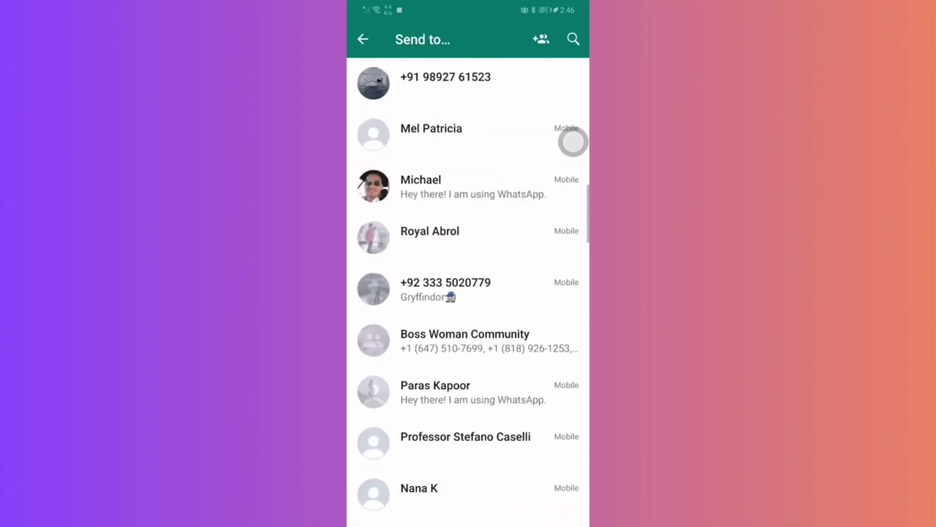
scroll(468, 292, up, 10)
scroll(468, 293, up, 10)
click(469, 159)
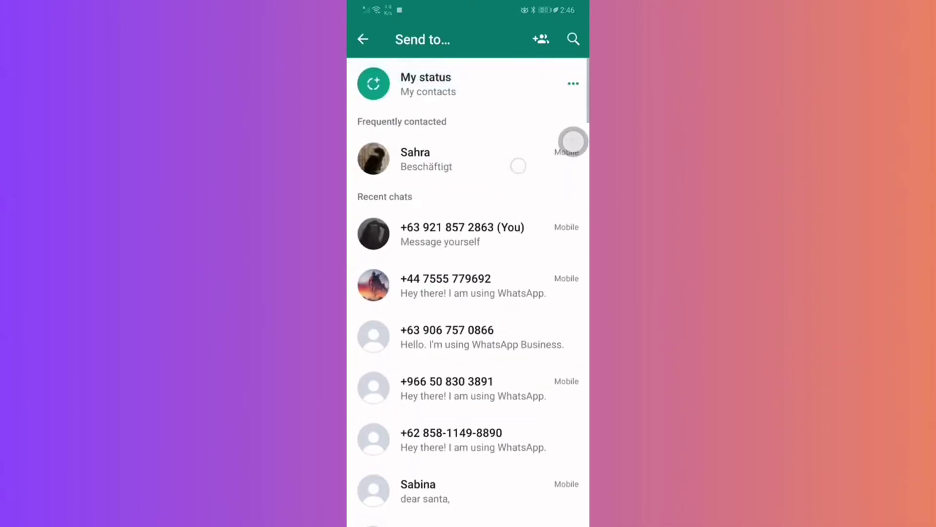
Add the caption 'Hello' to the GIF and send it to the contact.
click(568, 506)
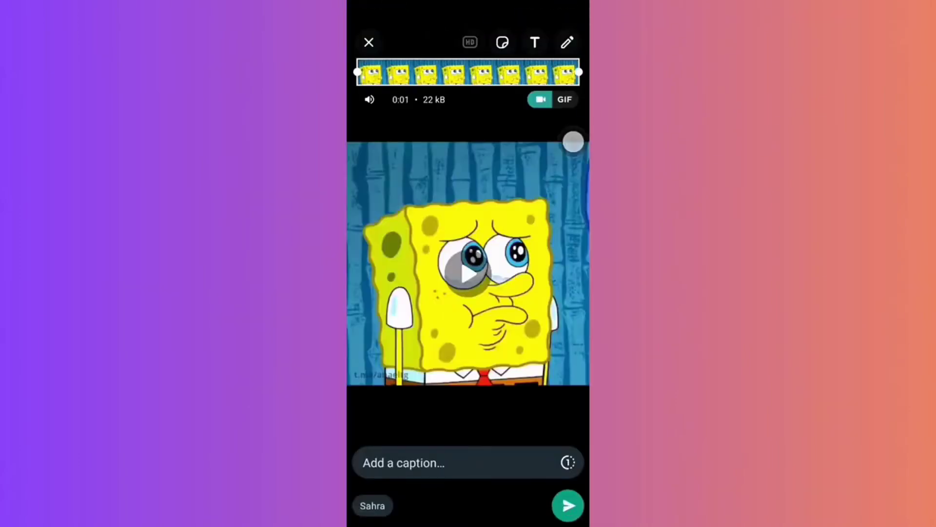
click(488, 466)
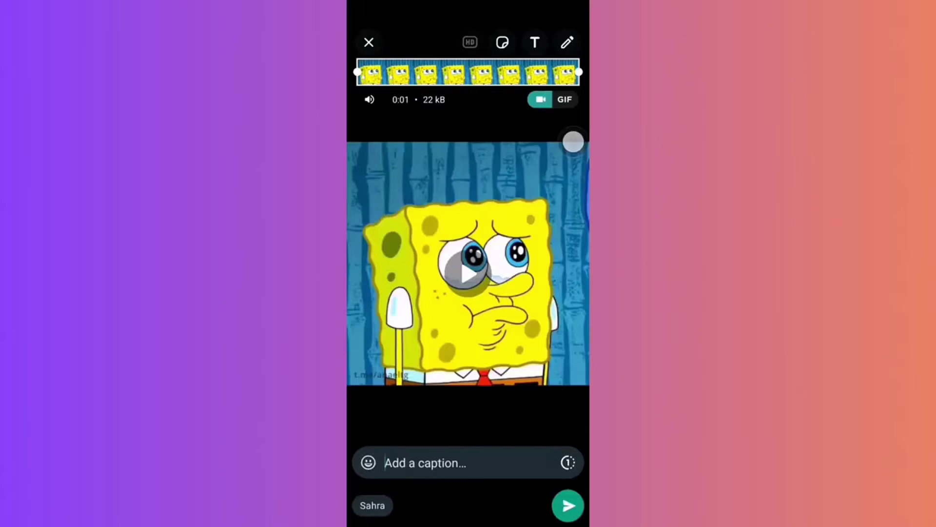
text(Hello)
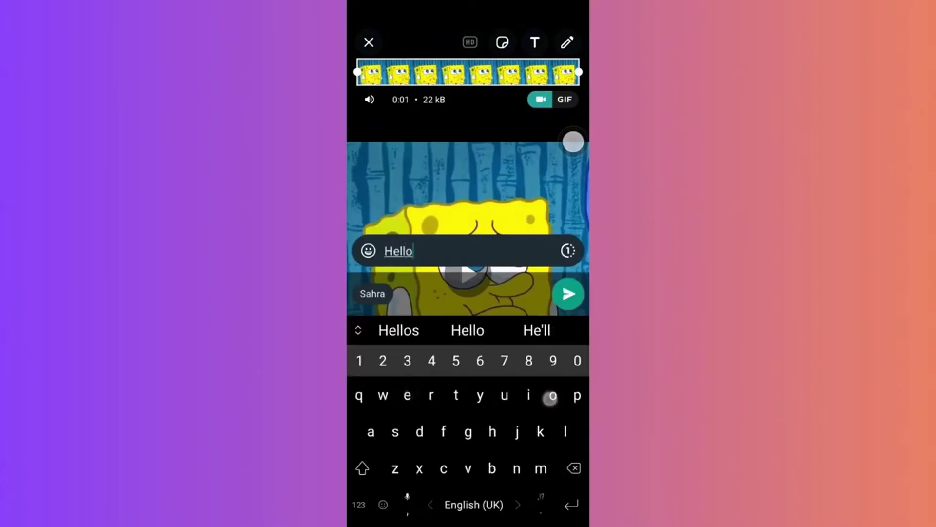
click(568, 293)
key(Escape)
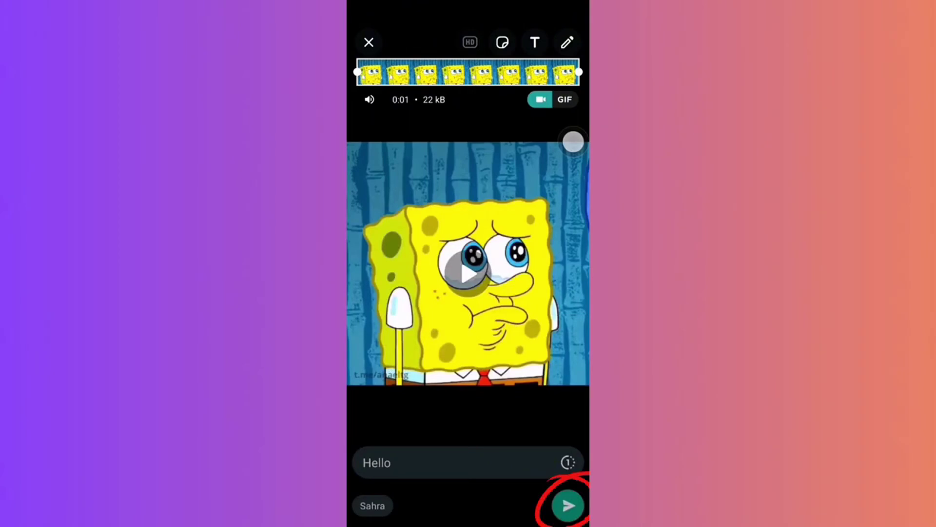
click(569, 505)
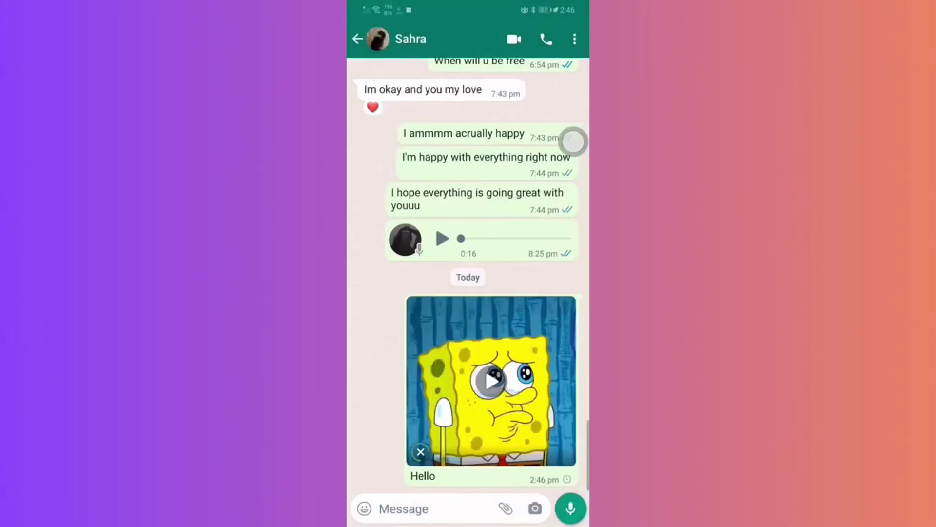